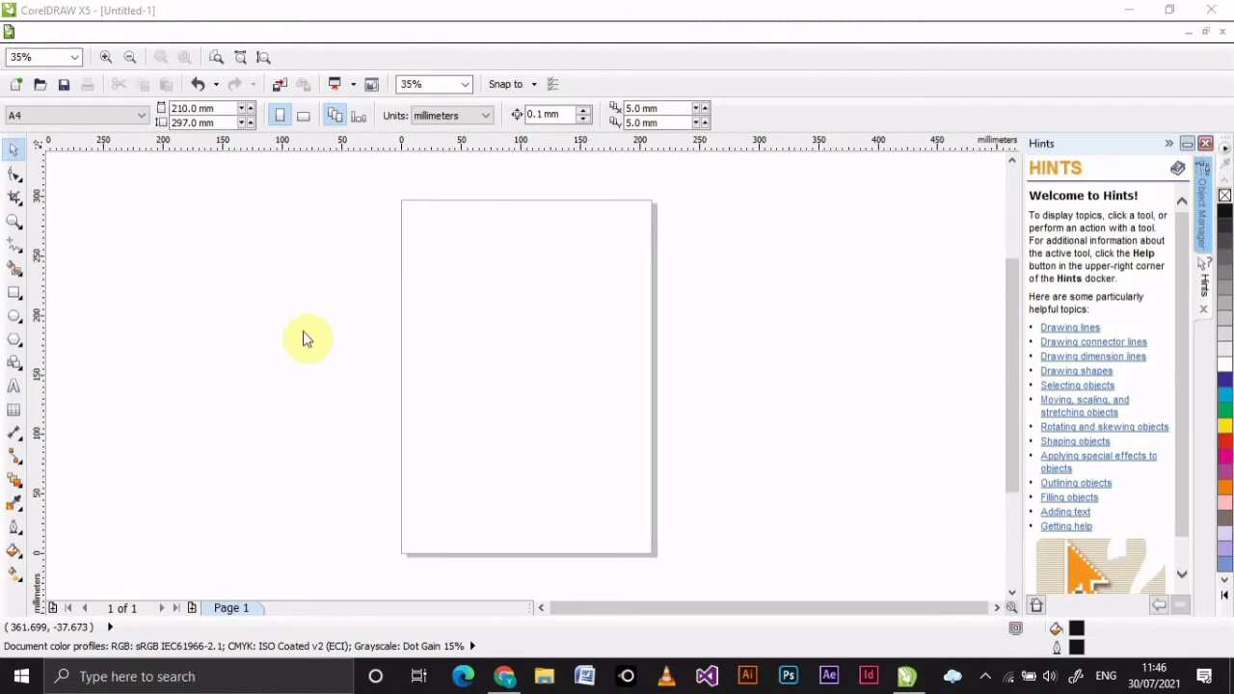
Keep the A4 page size and switch the page to landscape orientation.
left_click(143, 116)
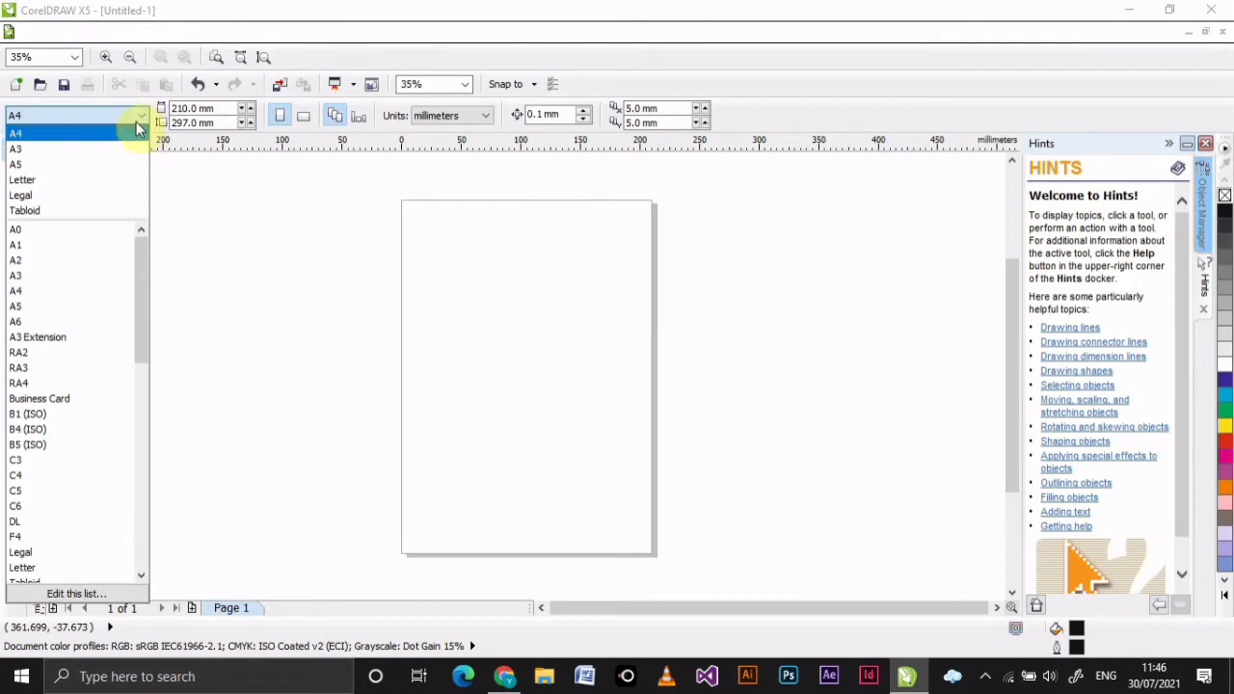
mouse_move(146, 257)
left_mouse_down()
mouse_move(163, 341)
mouse_move(143, 408)
mouse_move(152, 490)
mouse_move(134, 267)
left_mouse_up()
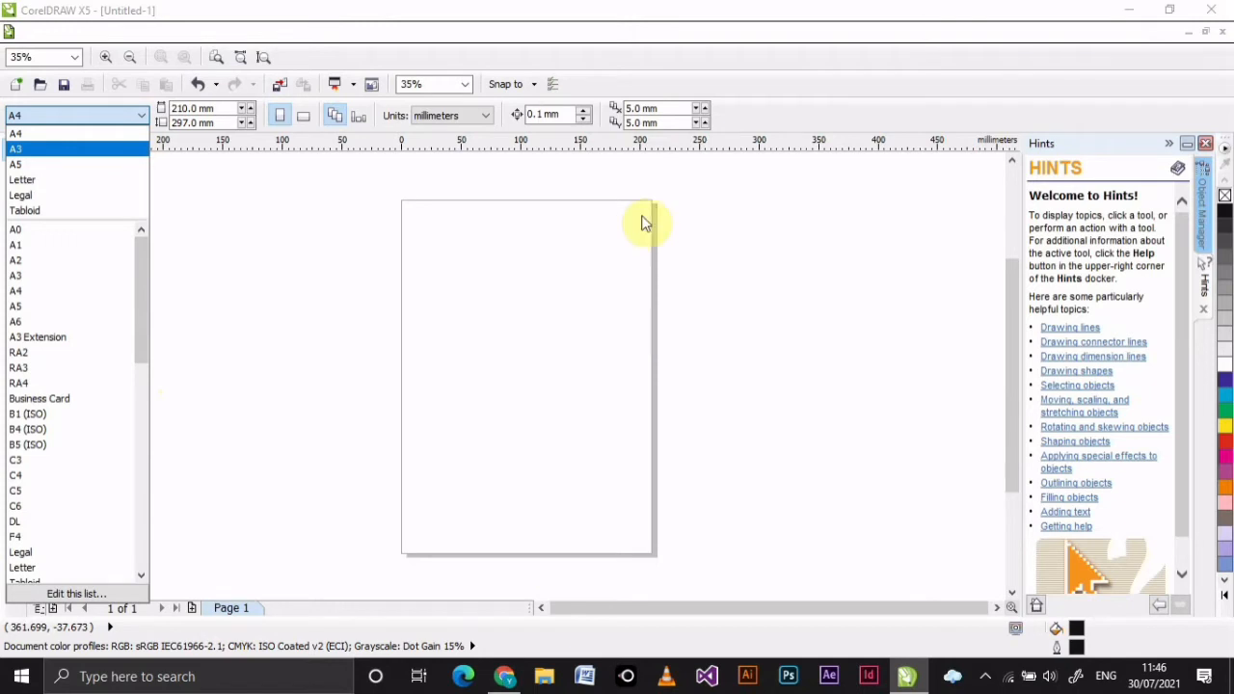
left_click(305, 117)
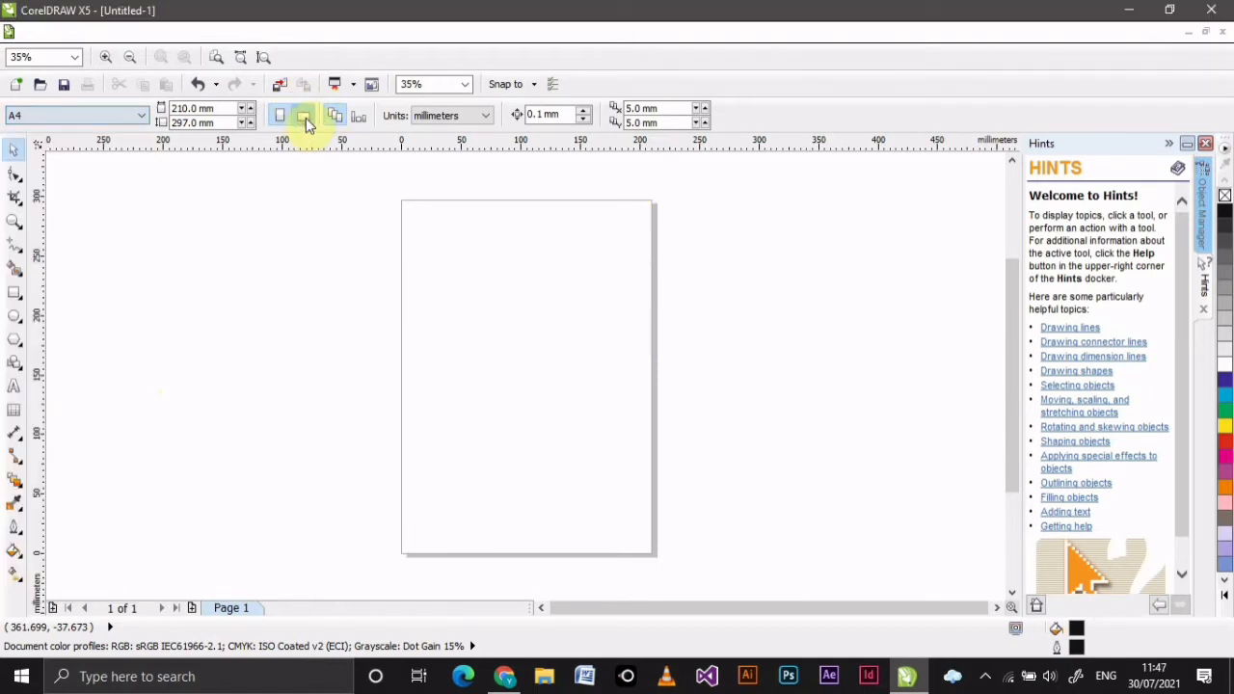
left_click(305, 117)
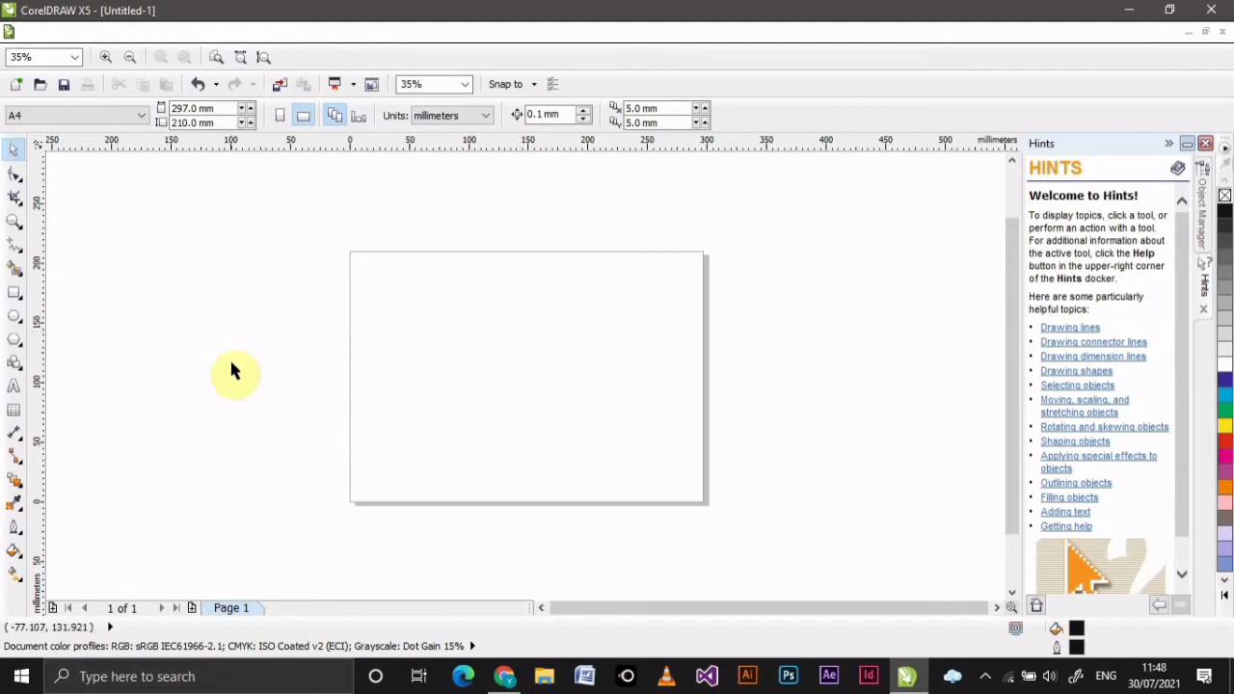
Draw a circle about 115 mm in diameter, then cover its lower half with a blue rectangle about 199 by 73 mm.
left_click(14, 320)
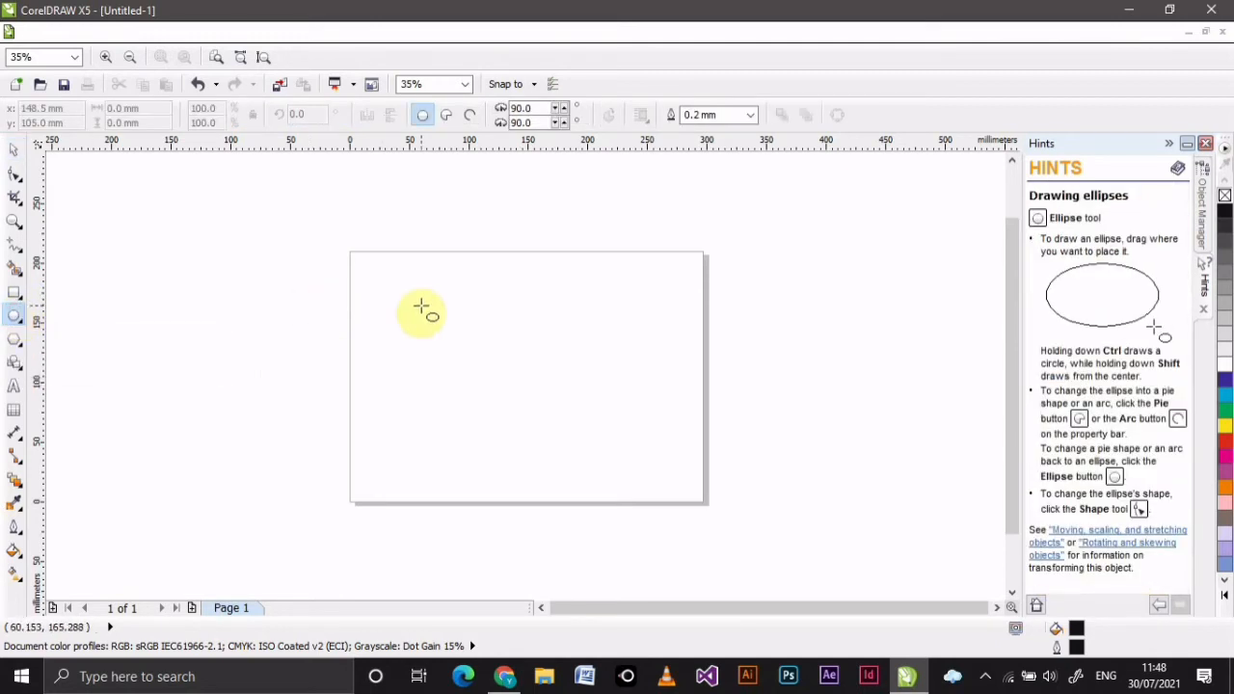
left_click_drag(421, 307, 556, 371)
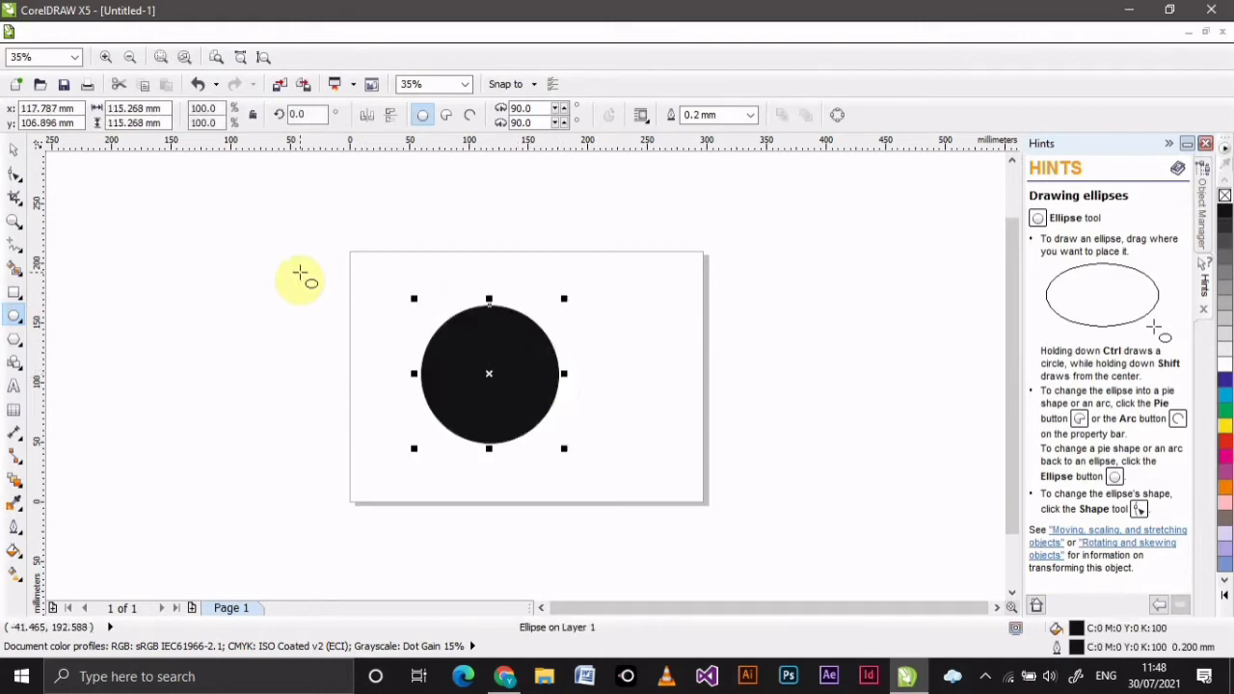
left_click(17, 293)
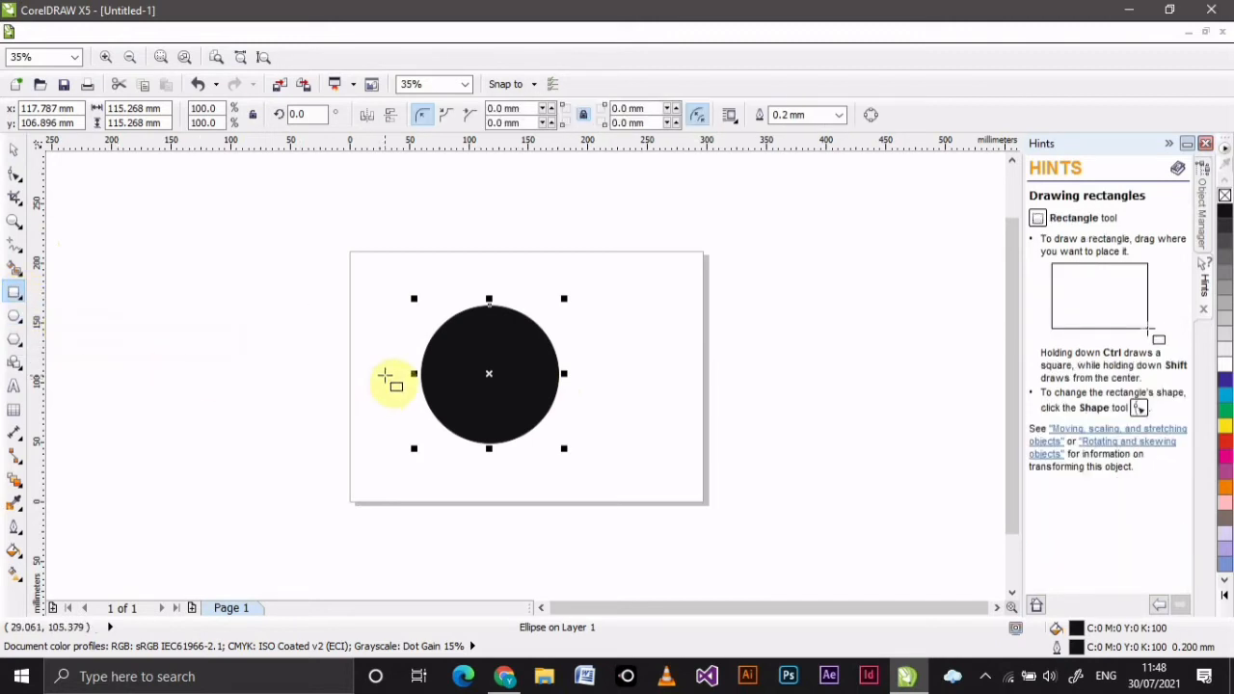
left_click_drag(385, 375, 623, 463)
key("space")
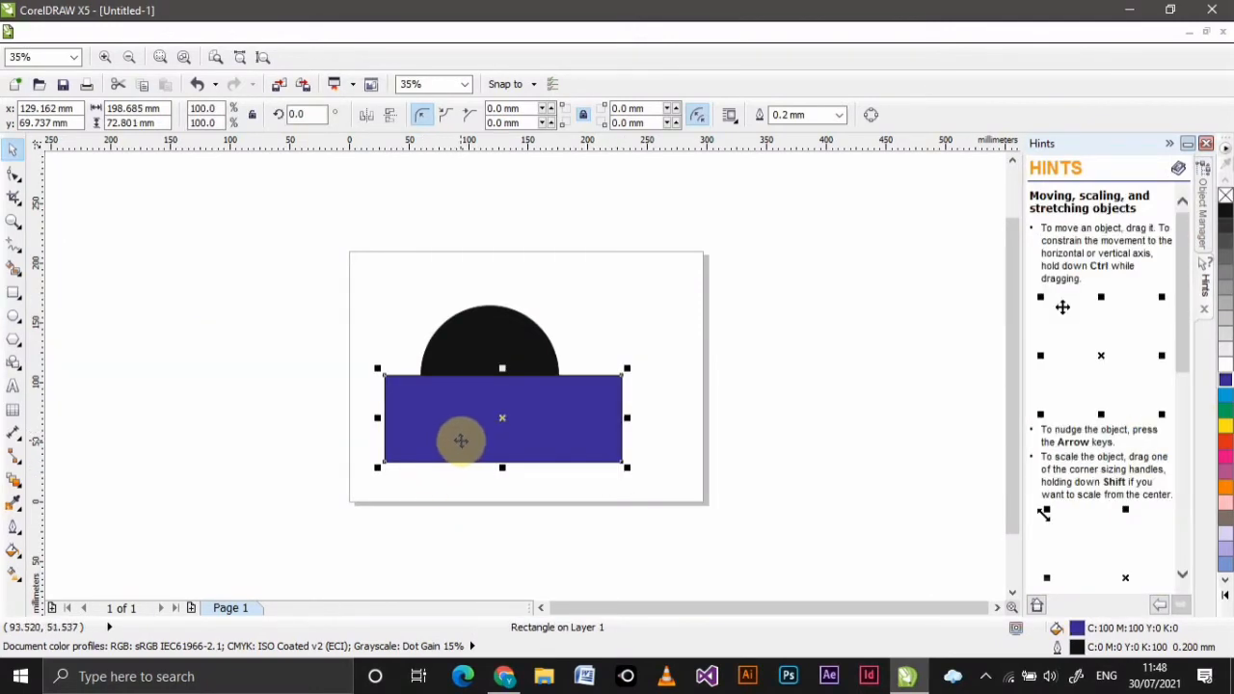
left_click_drag(459, 436, 450, 427)
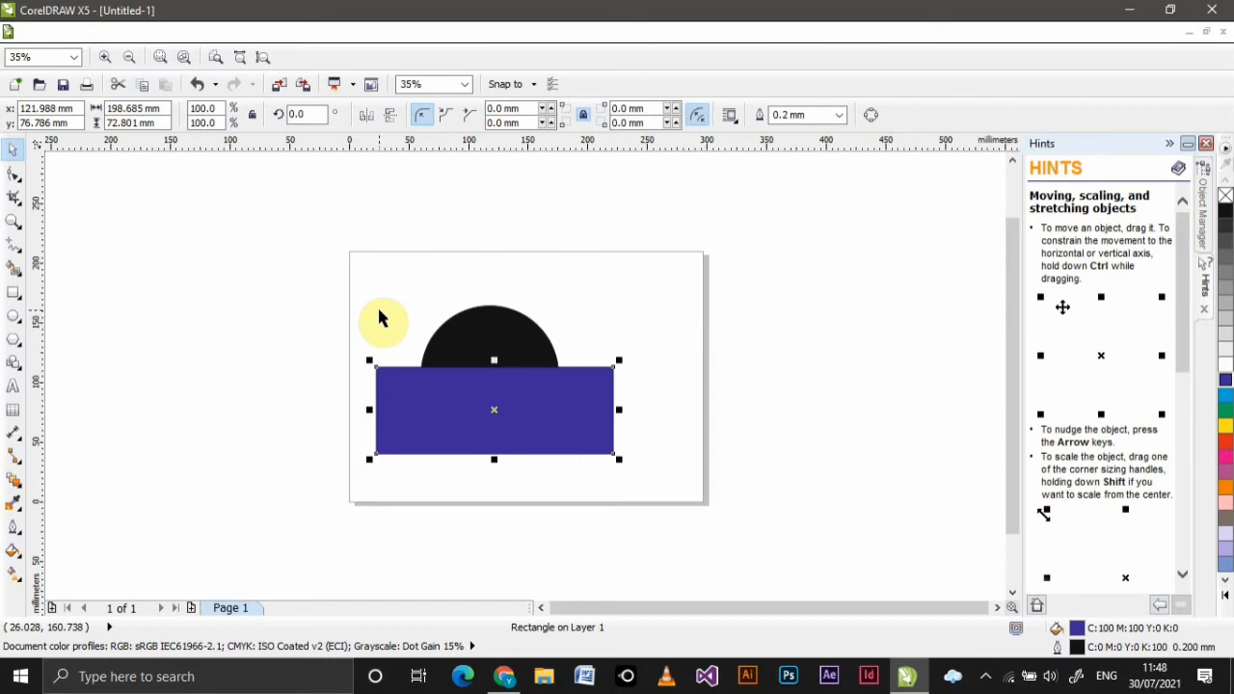
Subtract the front rectangle from the circle behind it so that only the upper dome is left.
mouse_move(379, 312)
left_mouse_down()
mouse_move(584, 467)
mouse_move(535, 426)
mouse_move(636, 470)
left_mouse_up()
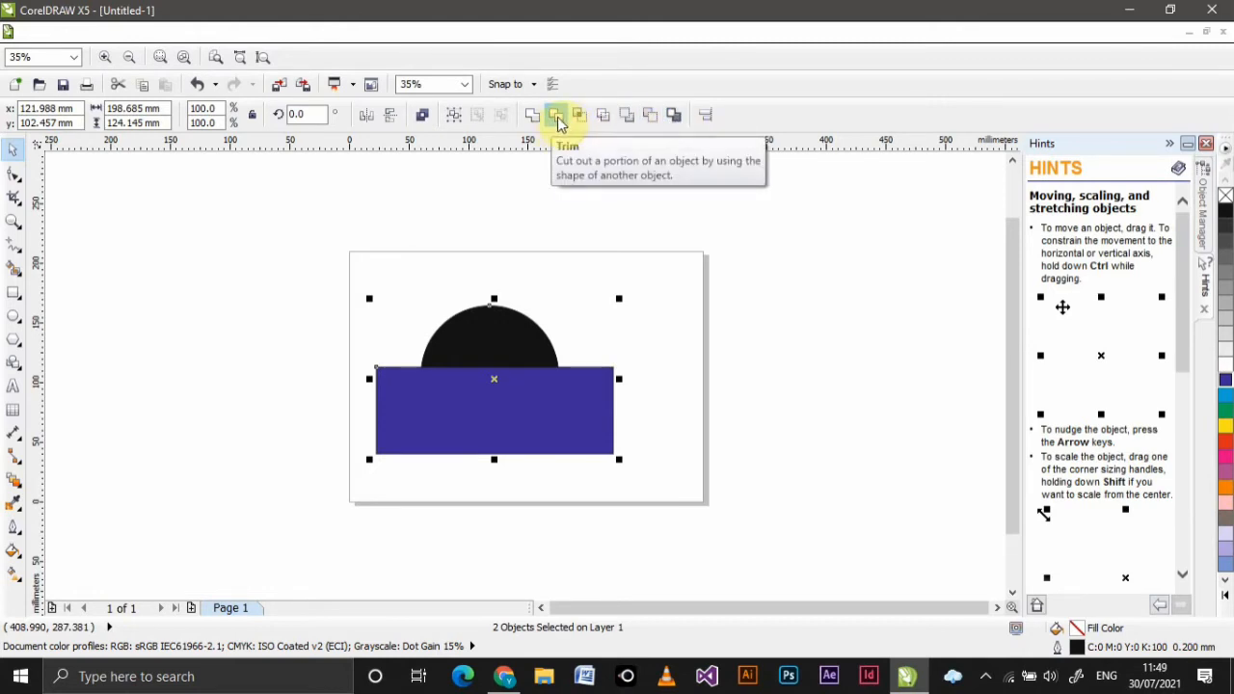
left_click(652, 117)
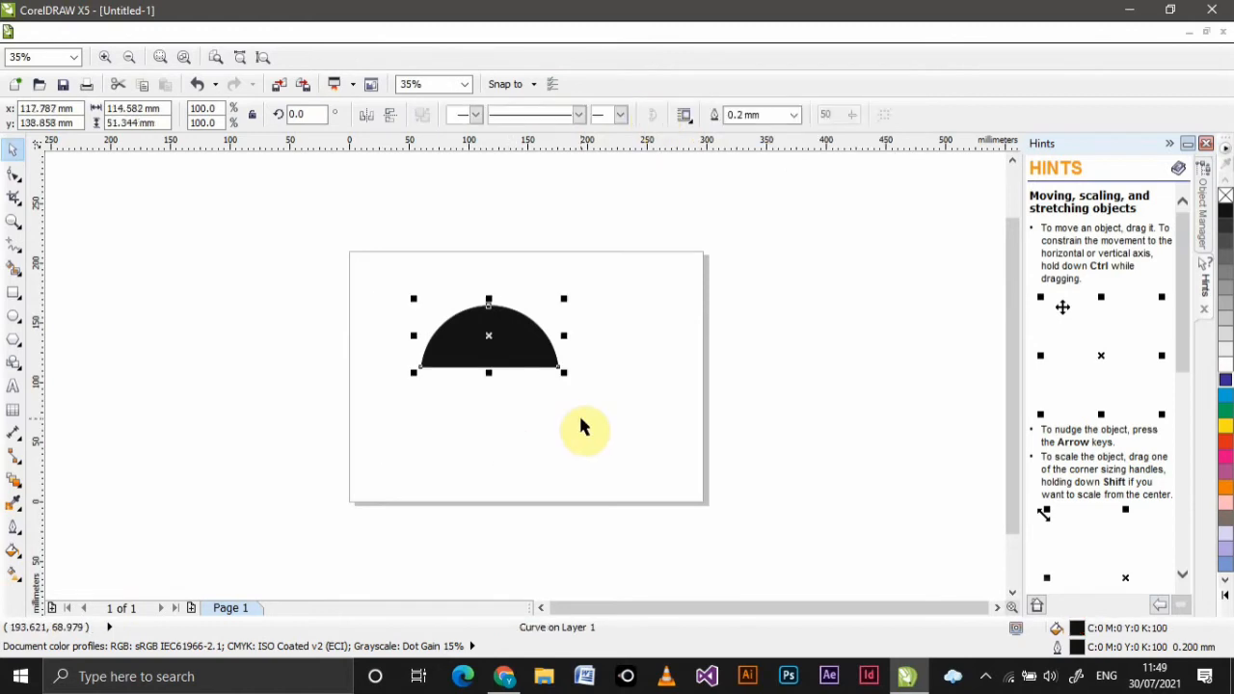
left_click(581, 426)
Convert the dome's straight bottom edge to a curve and bend it into a wave, raised on the left and lowered on the right.
left_click(510, 338)
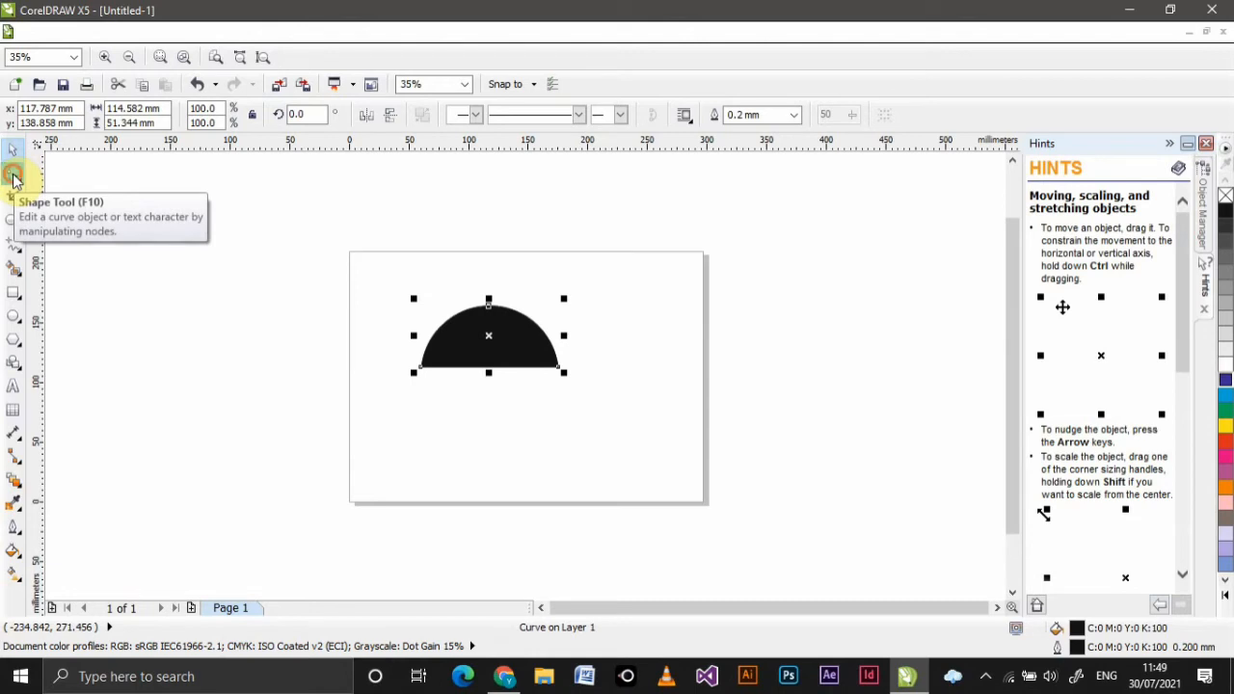
left_click(14, 176)
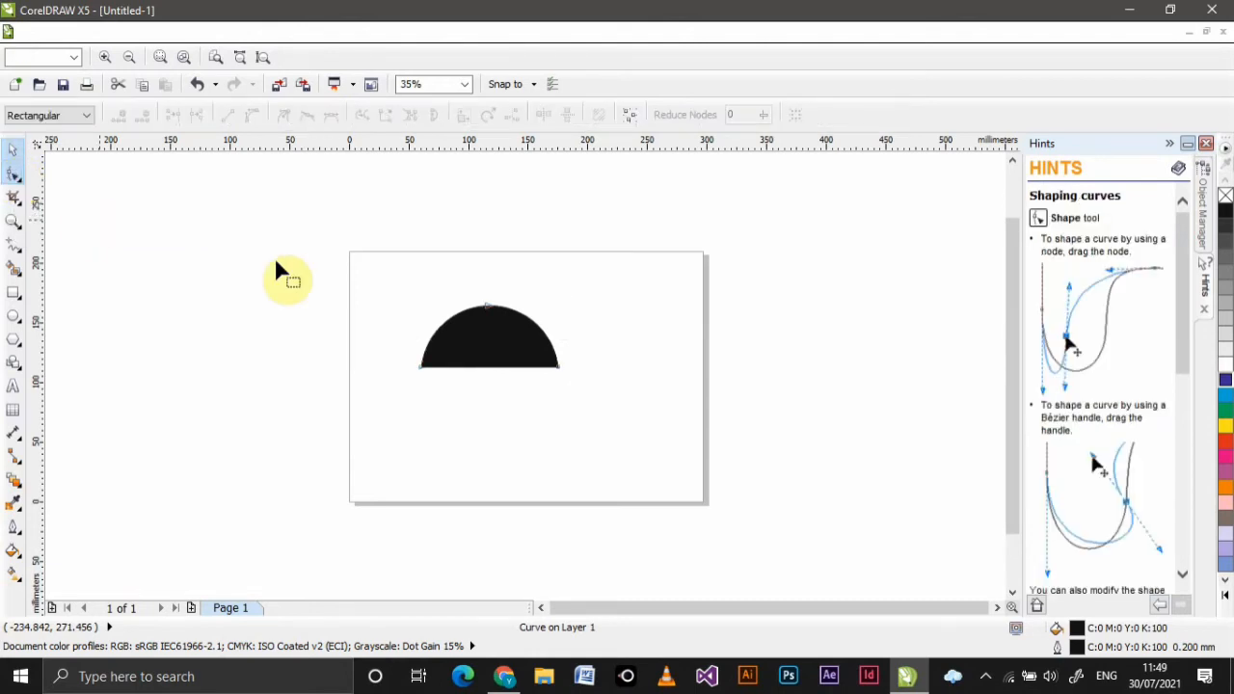
left_click(490, 367)
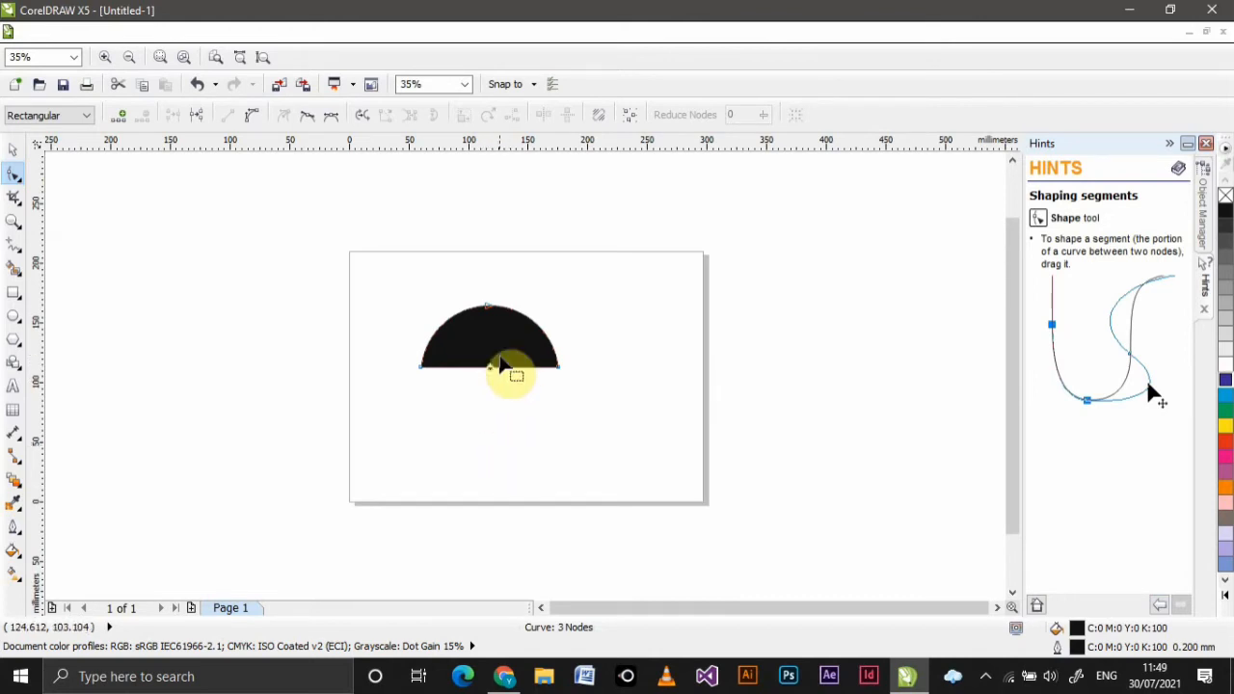
left_click(253, 116)
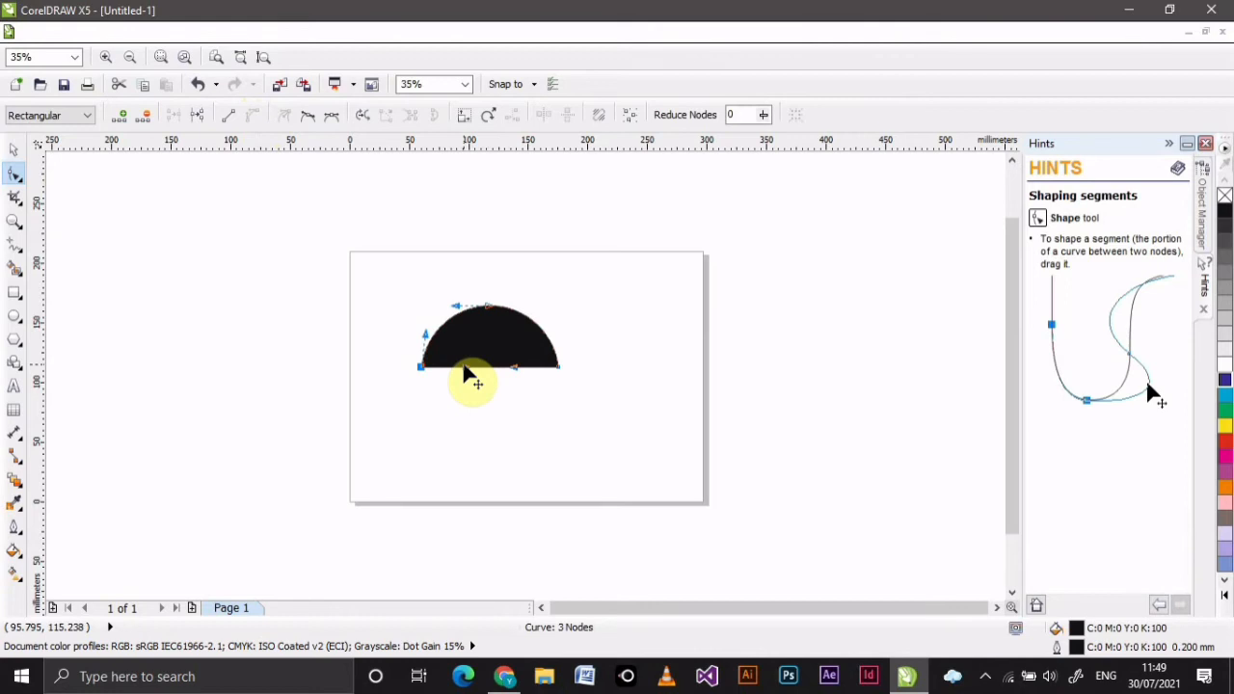
left_click_drag(464, 368, 468, 340)
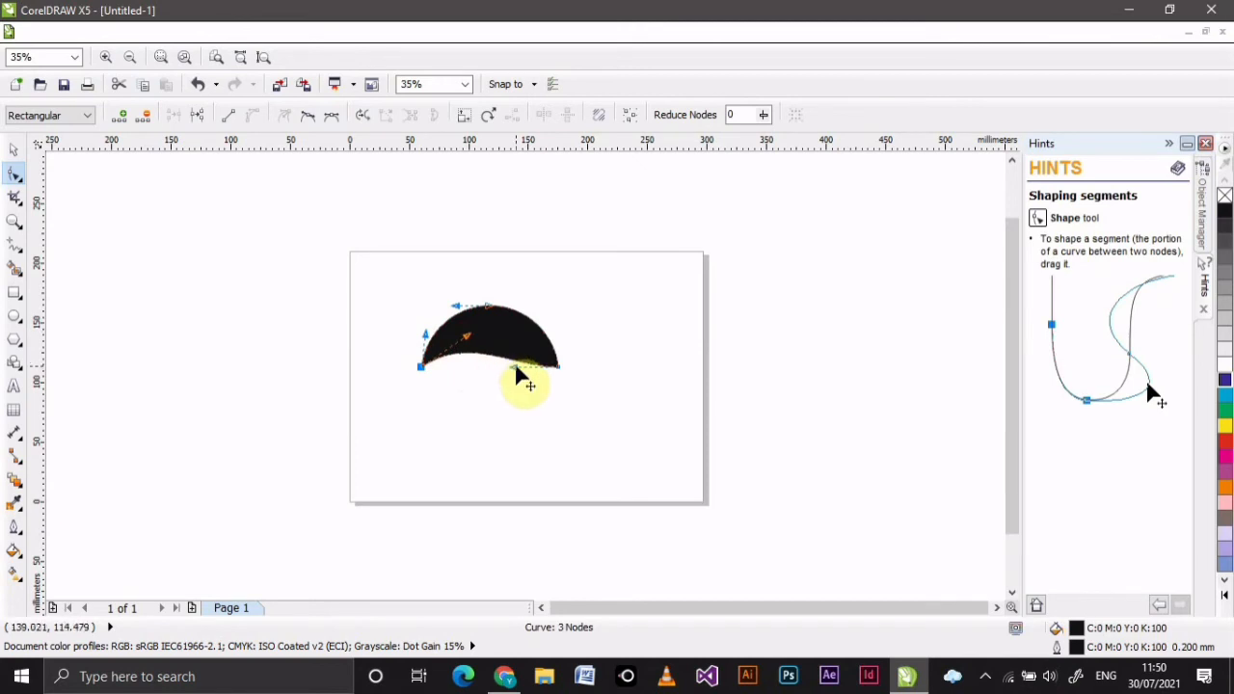
left_click_drag(519, 388, 519, 401)
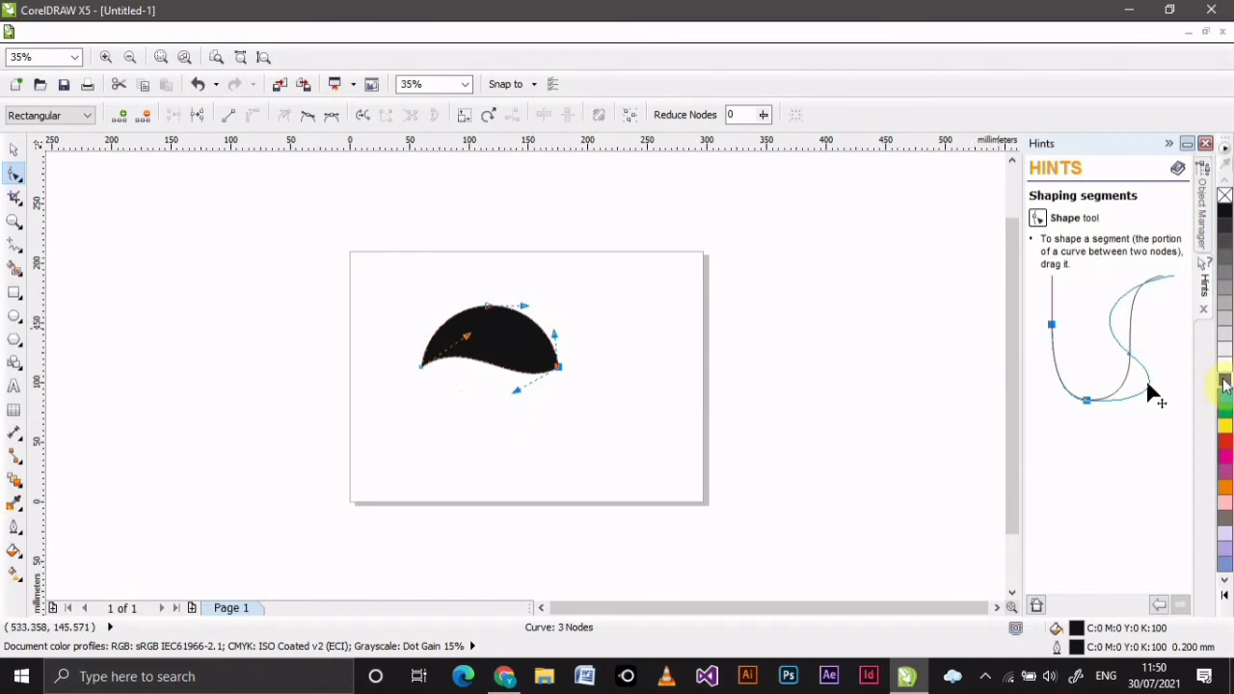
Fill the wavy dome shape with cyan and remove its outline.
left_click(1228, 385)
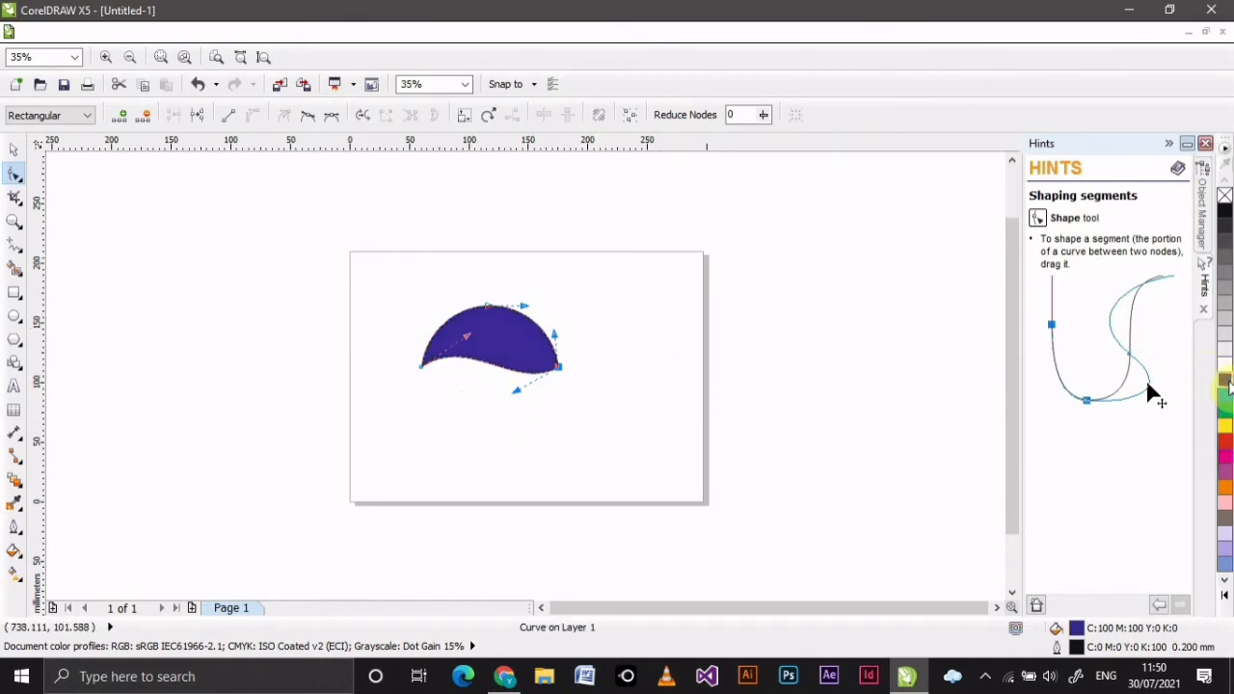
left_click(1228, 397)
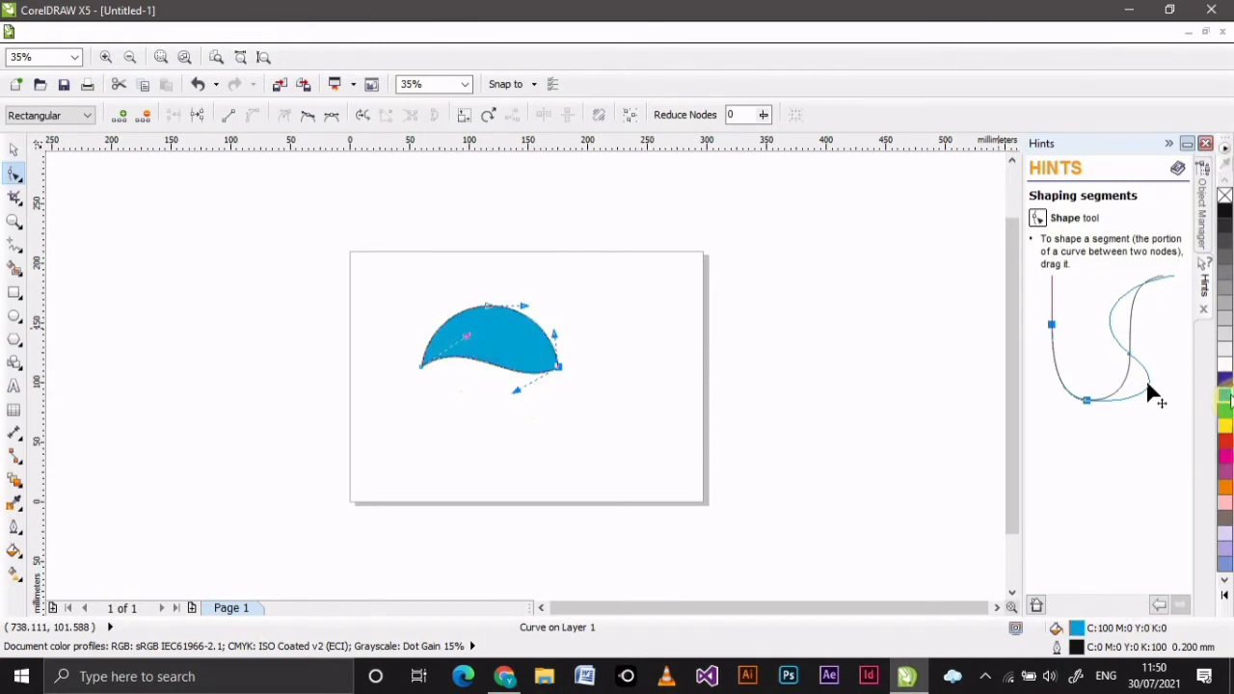
right_click(1225, 199)
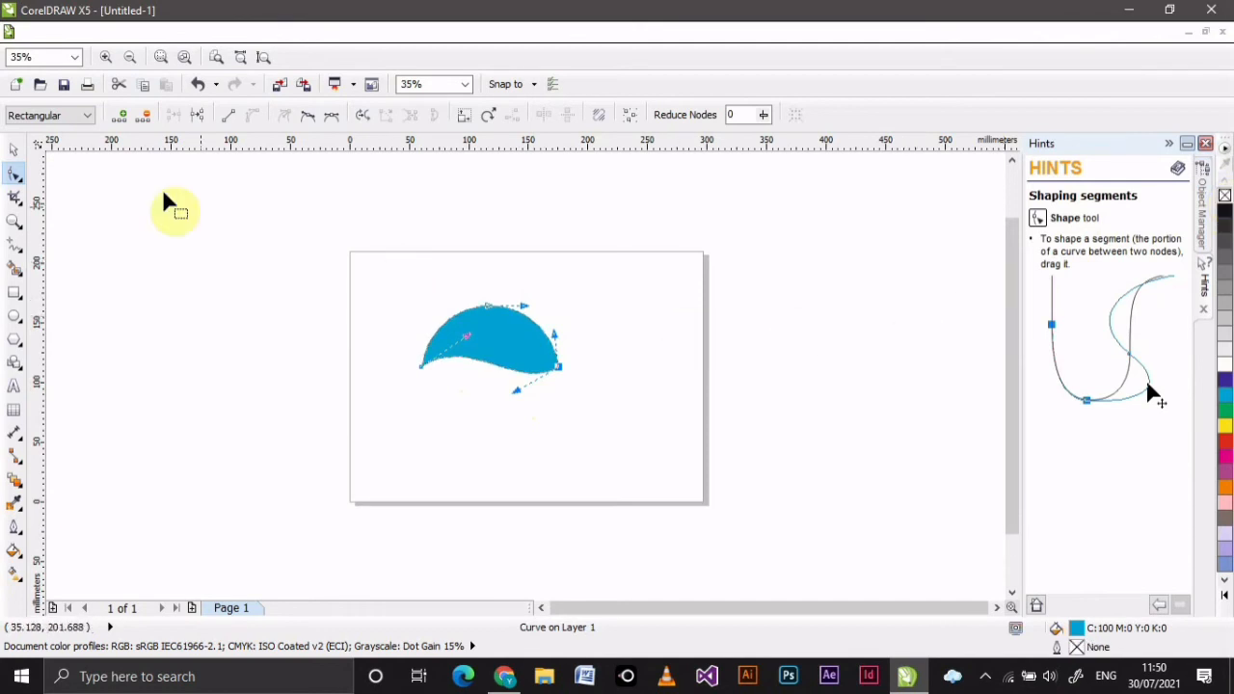
Duplicate the cyan shape and place the copy directly below the original.
left_click(13, 150)
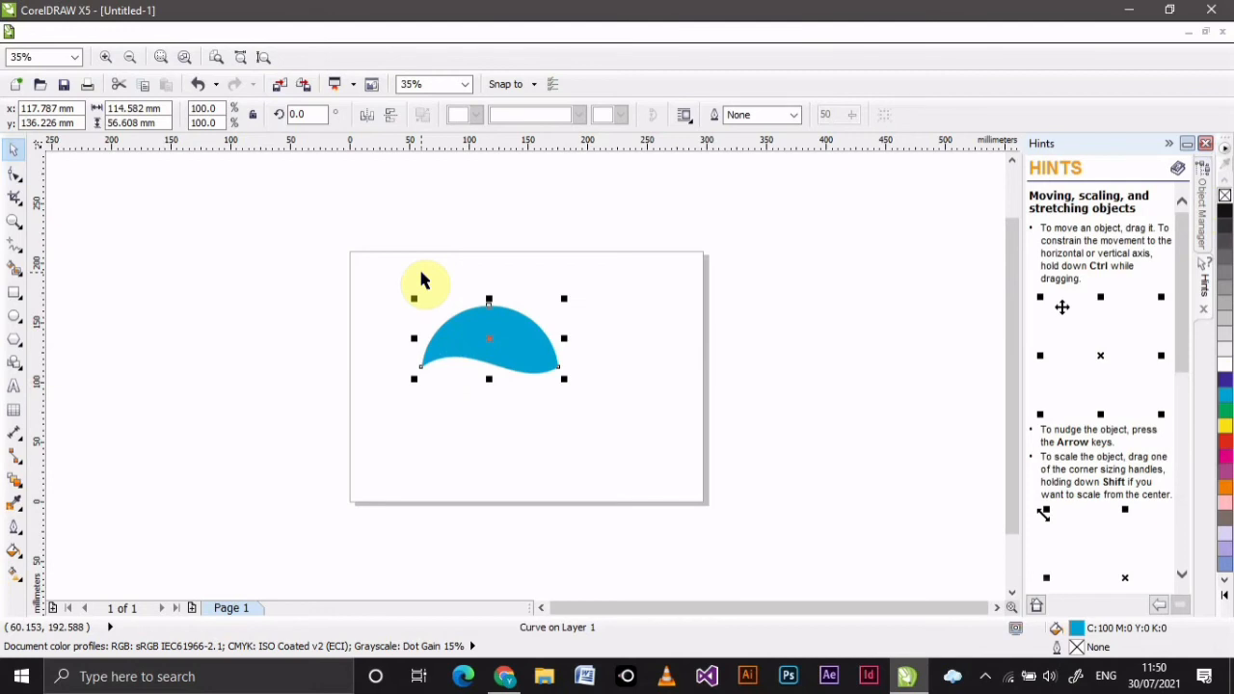
key("ctrl+d")
left_click(508, 332)
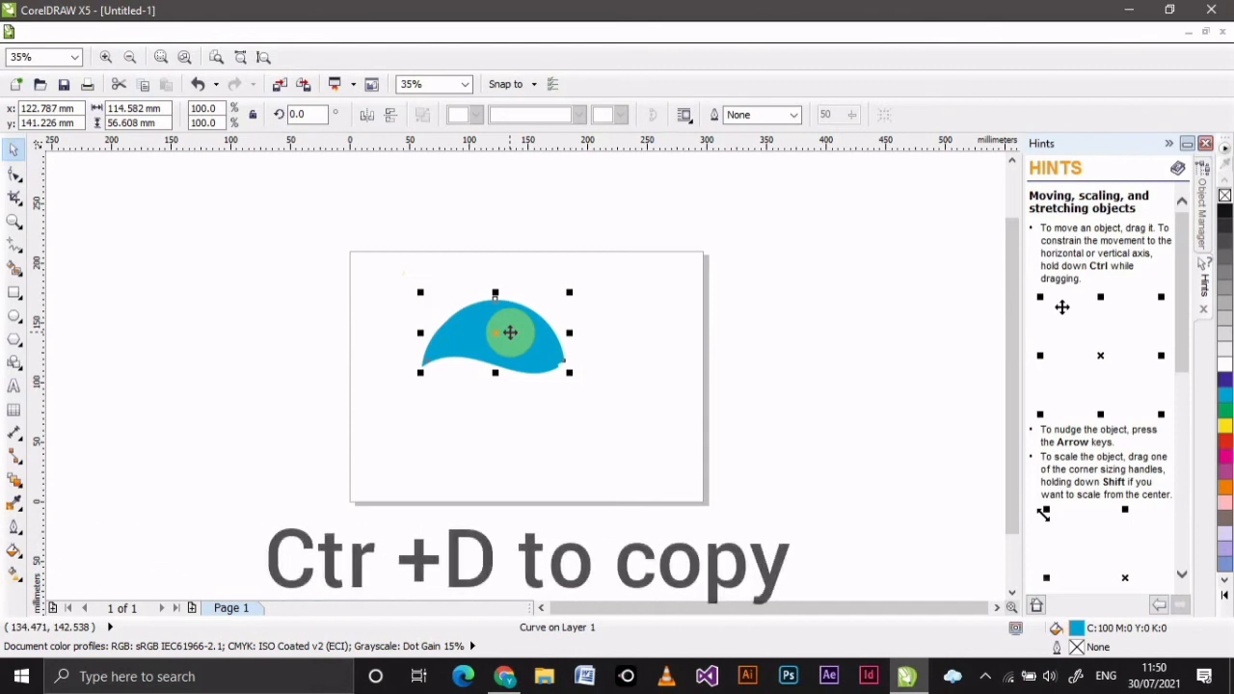
left_click_drag(510, 331, 500, 406)
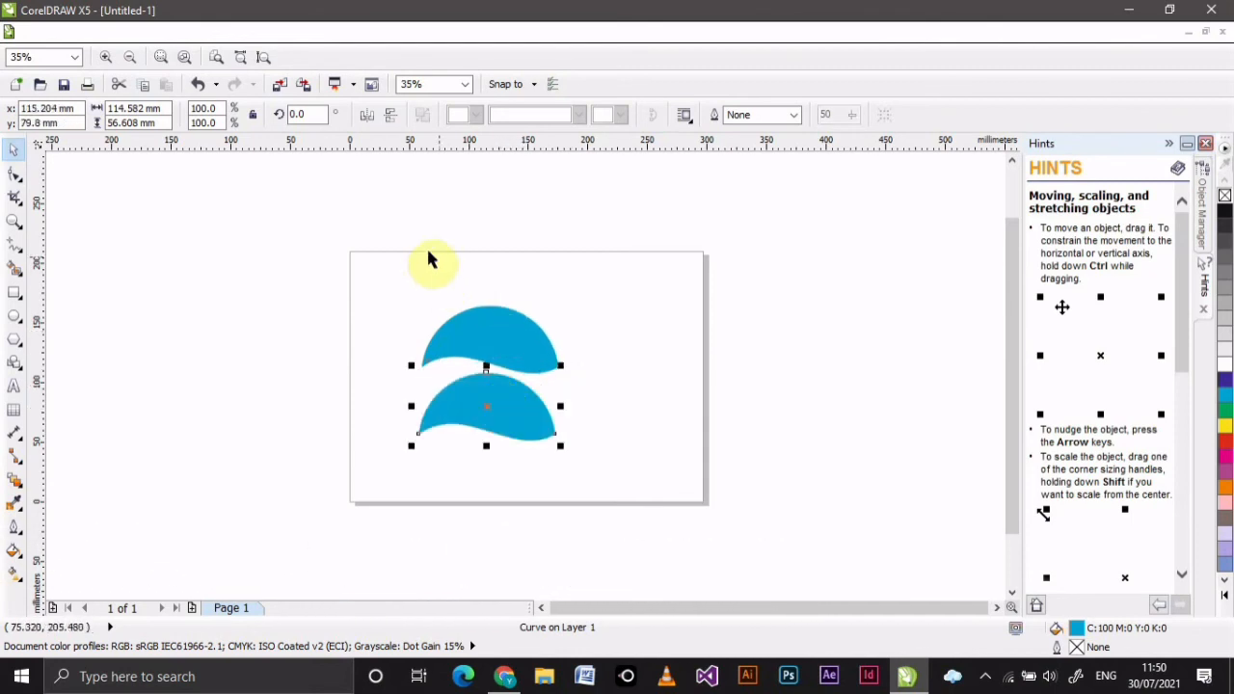
Mirror the lower copy horizontally and vertically, and position it so both halves form a circle with a wavy gap.
left_click(367, 117)
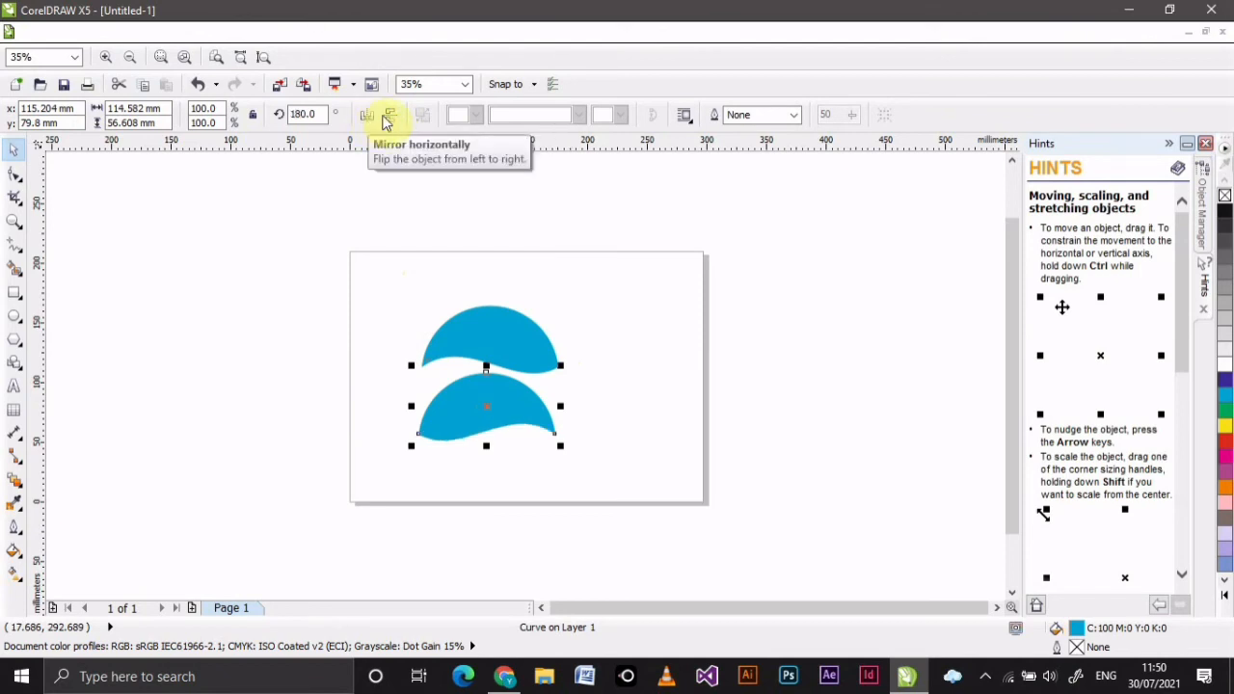
left_click(392, 118)
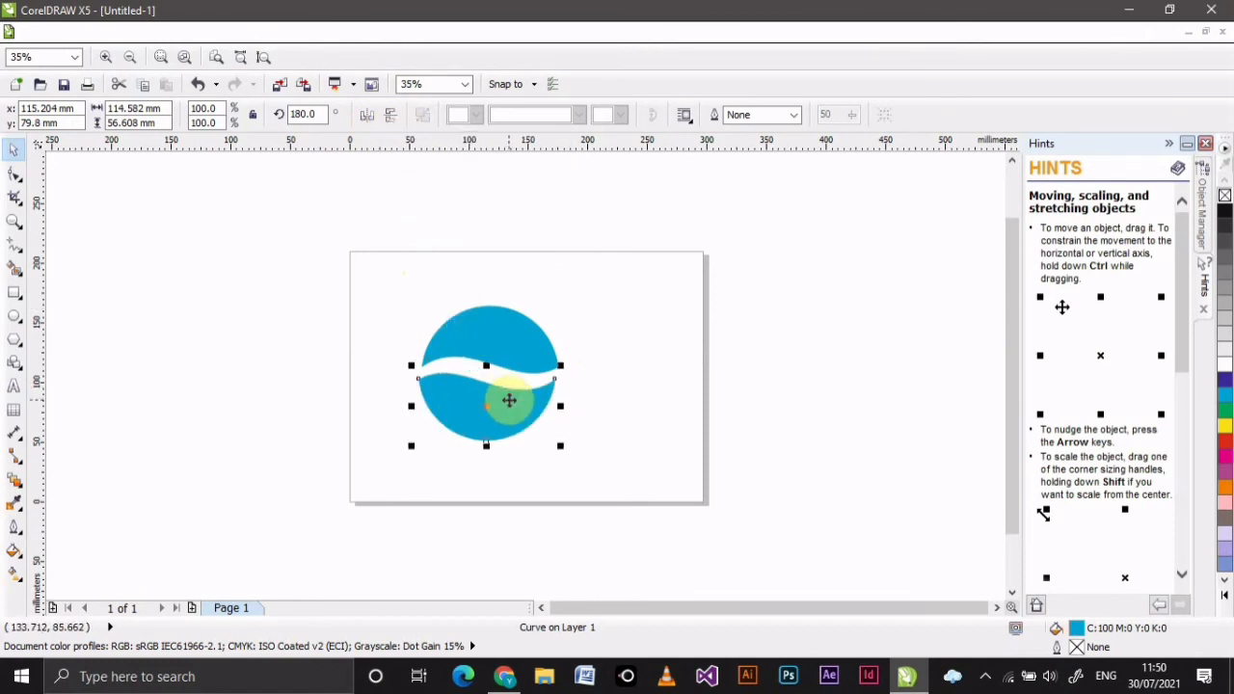
left_click_drag(512, 404, 516, 402)
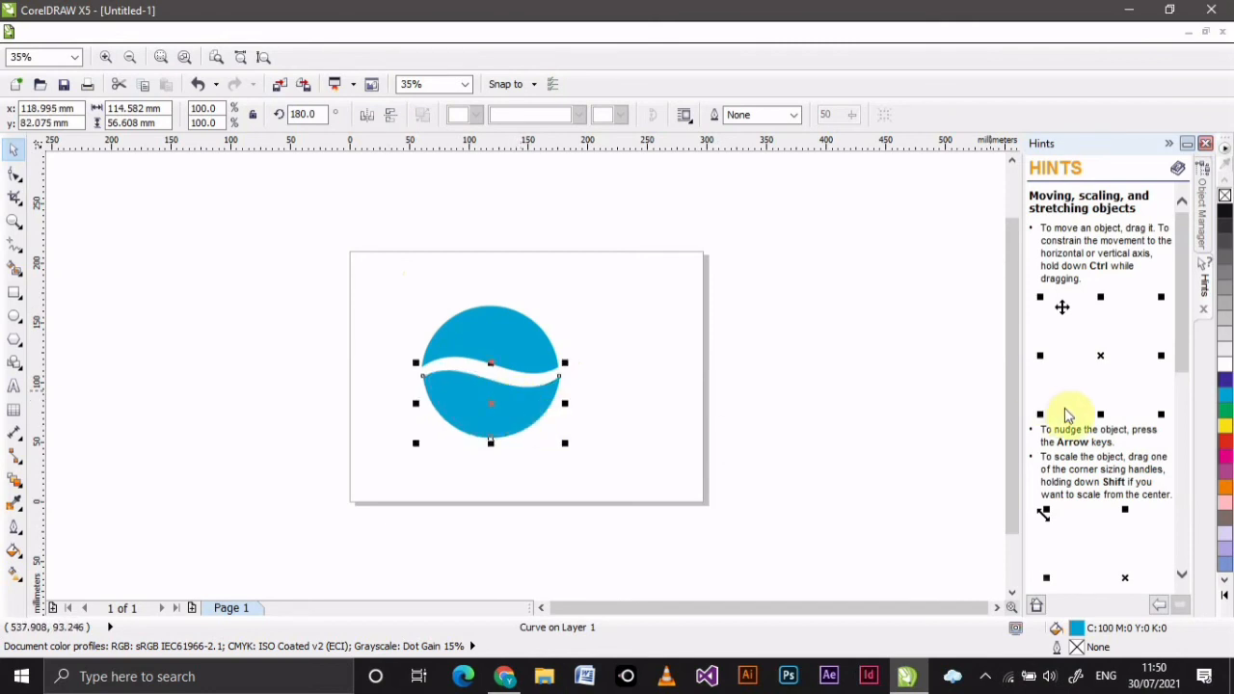
Fill the lower half with red and nudge it into line beneath the cyan half.
left_click(1227, 444)
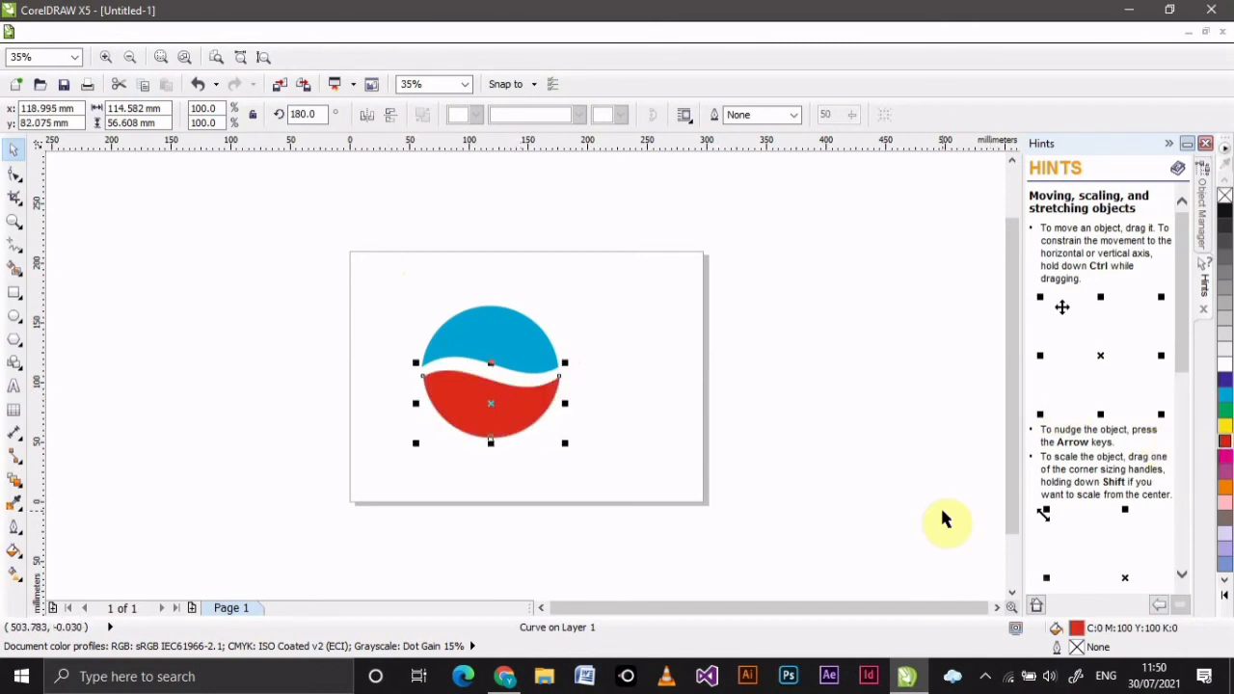
left_click(643, 436)
left_click_drag(512, 413, 510, 407)
left_click(635, 390)
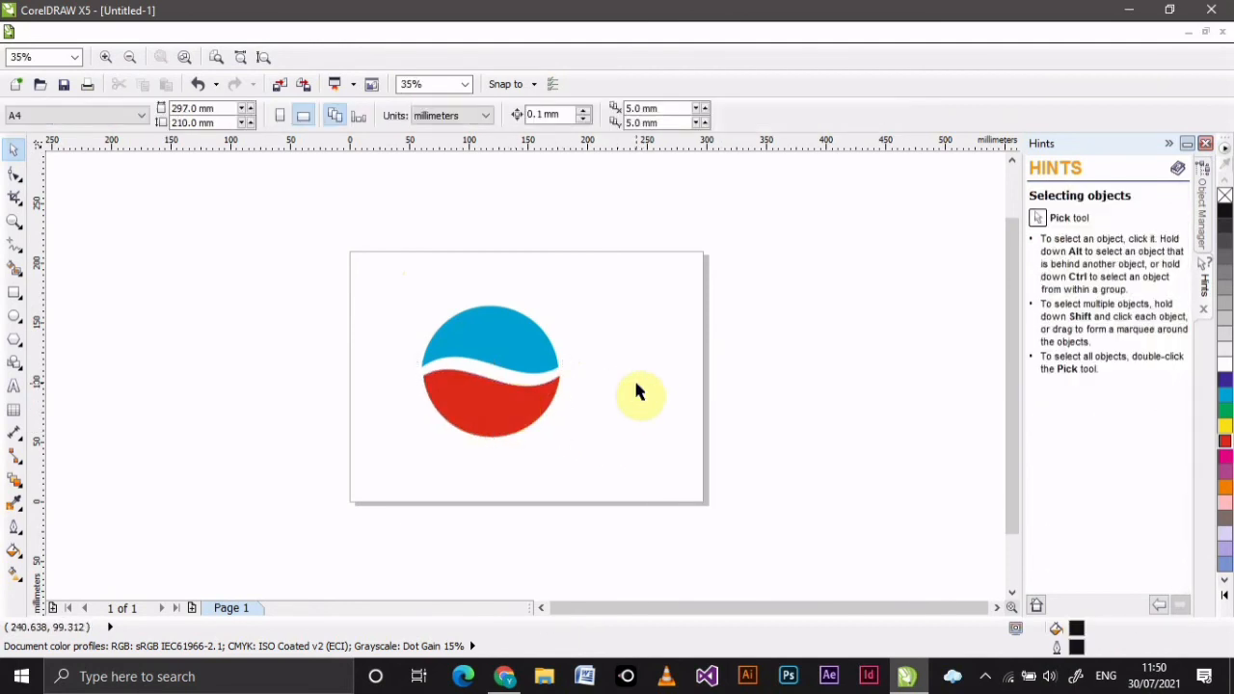
left_click(525, 399)
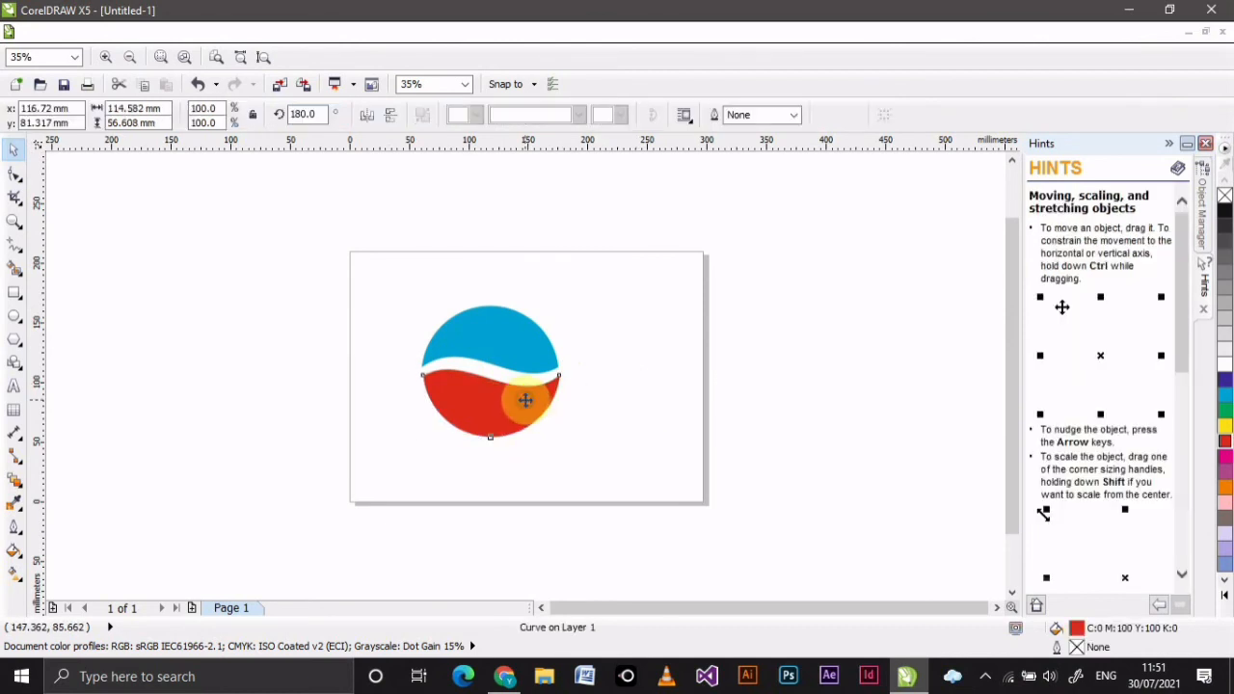
left_click(613, 403)
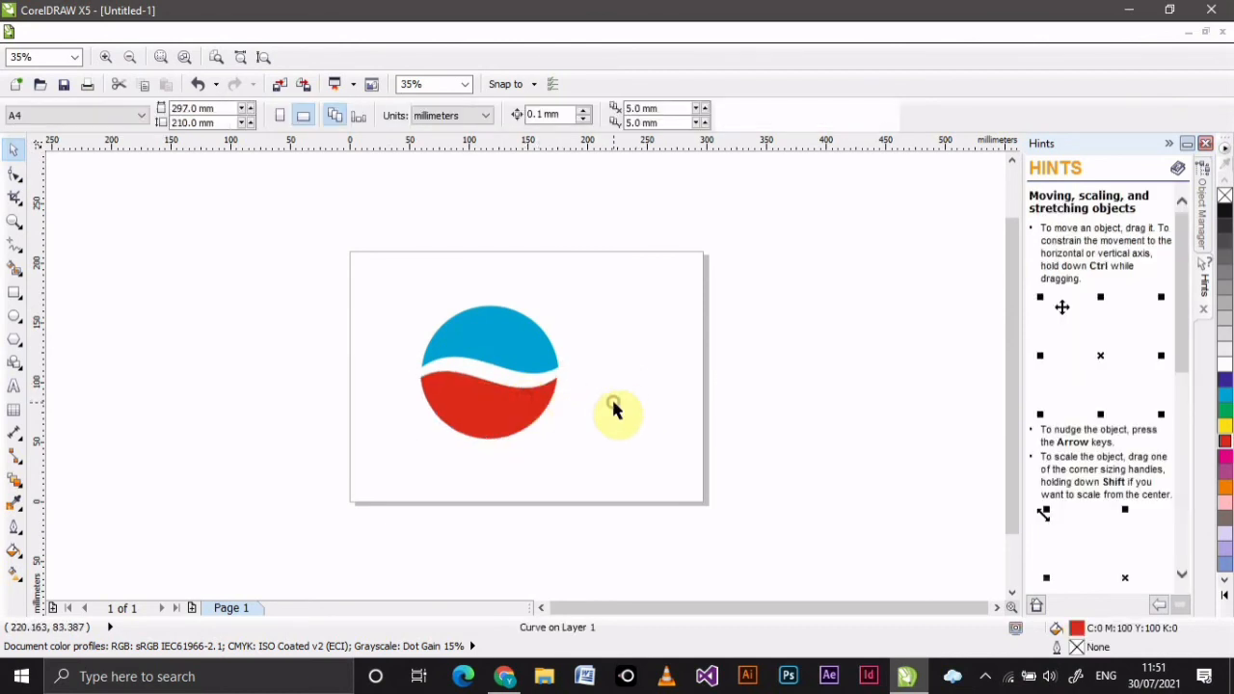
left_click(545, 410)
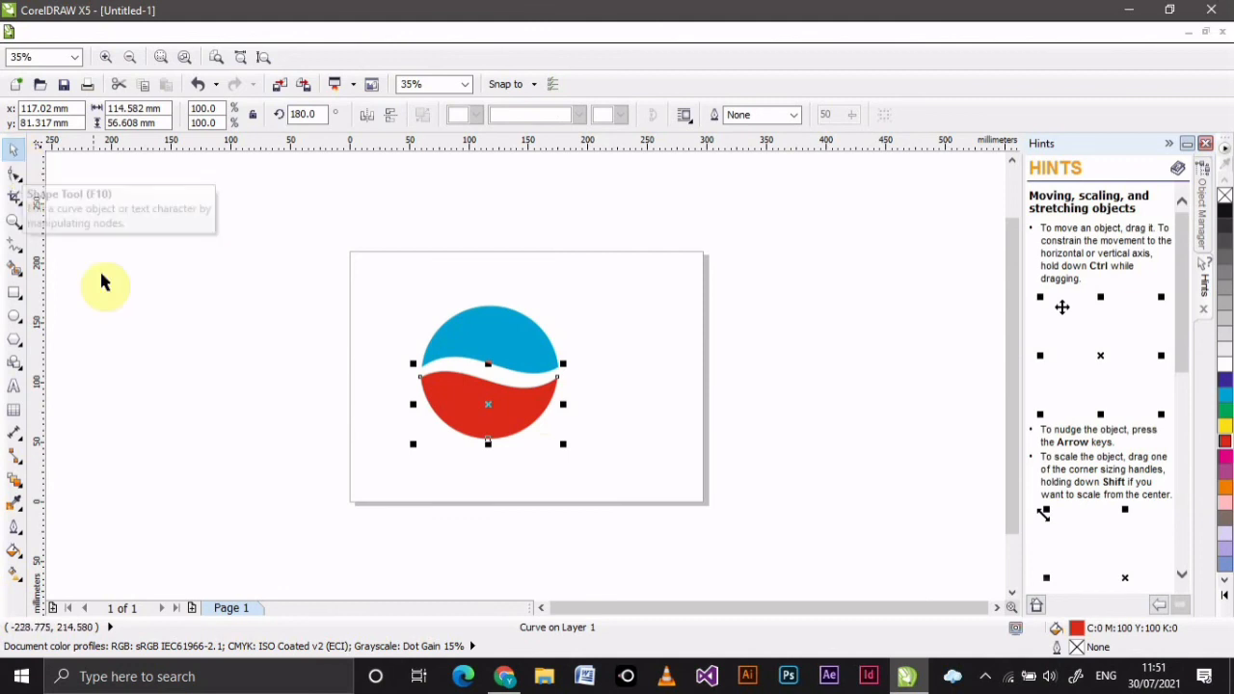
left_click(337, 313)
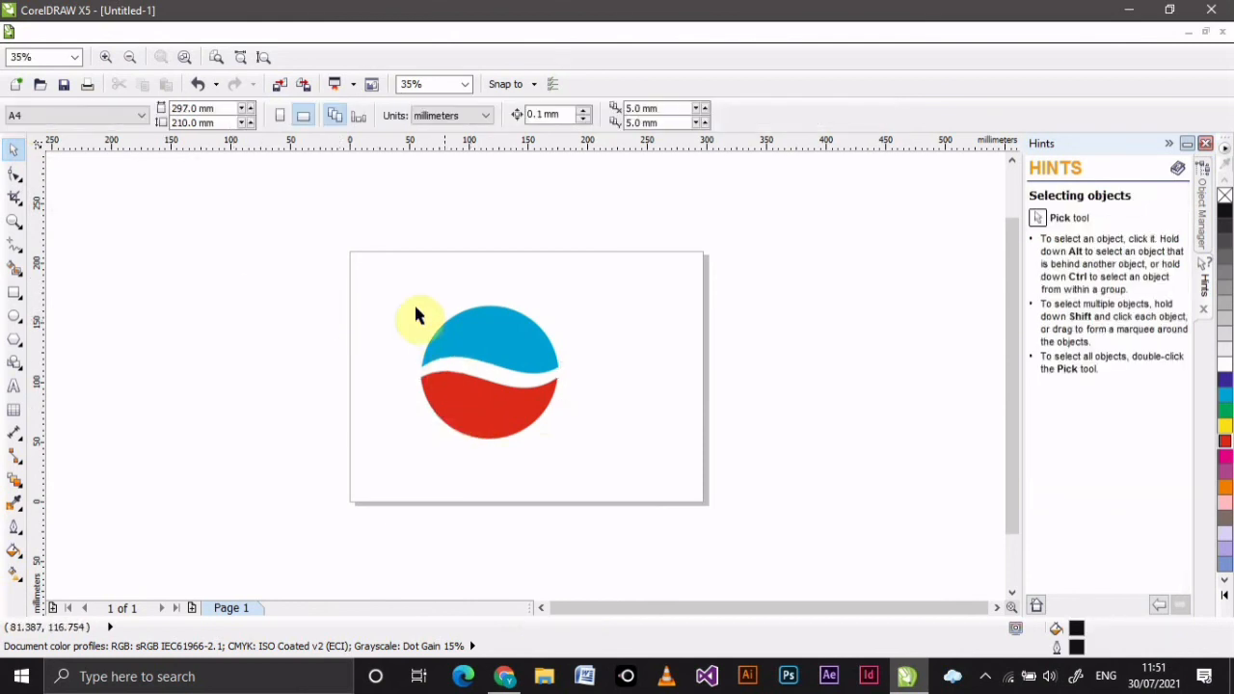
Group the cyan and red halves into one object.
left_click_drag(411, 299, 578, 487)
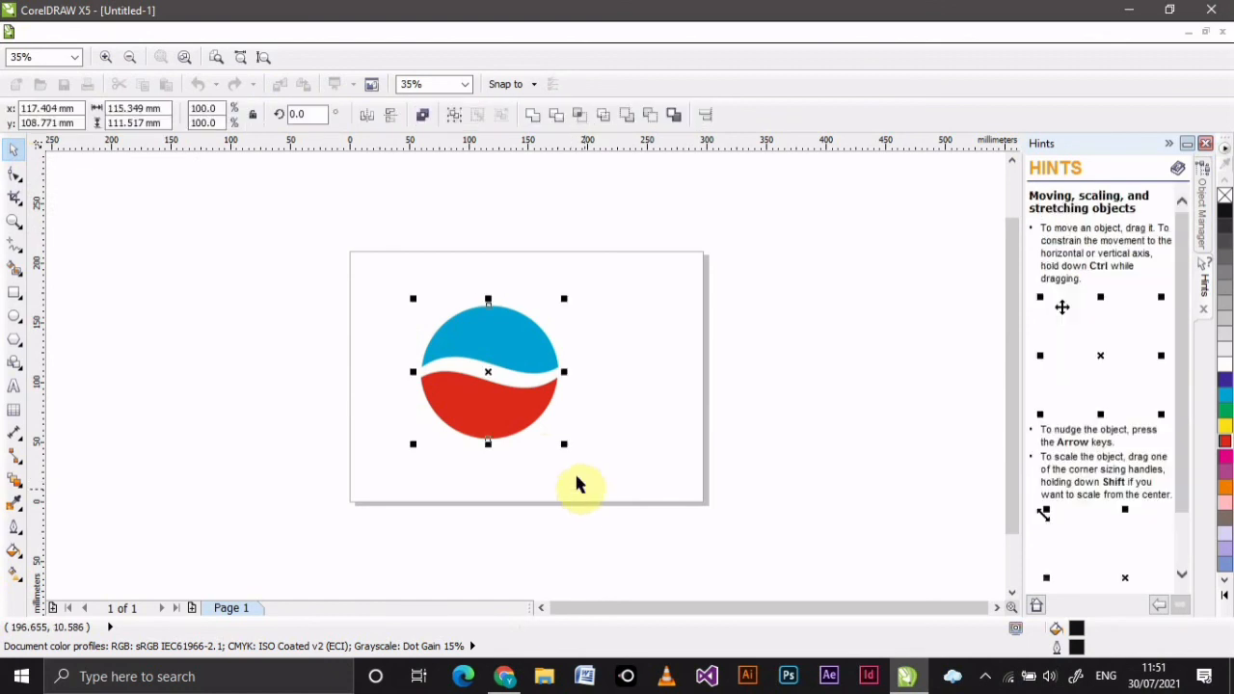
right_click(528, 328)
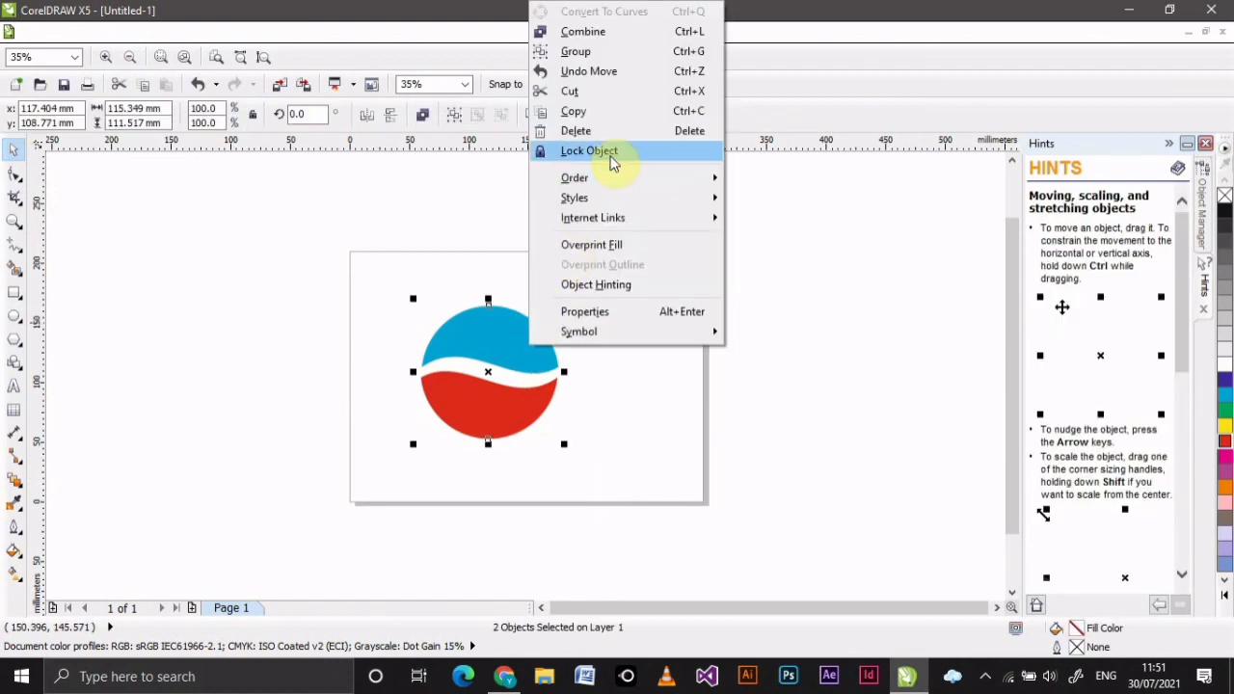
left_click(627, 51)
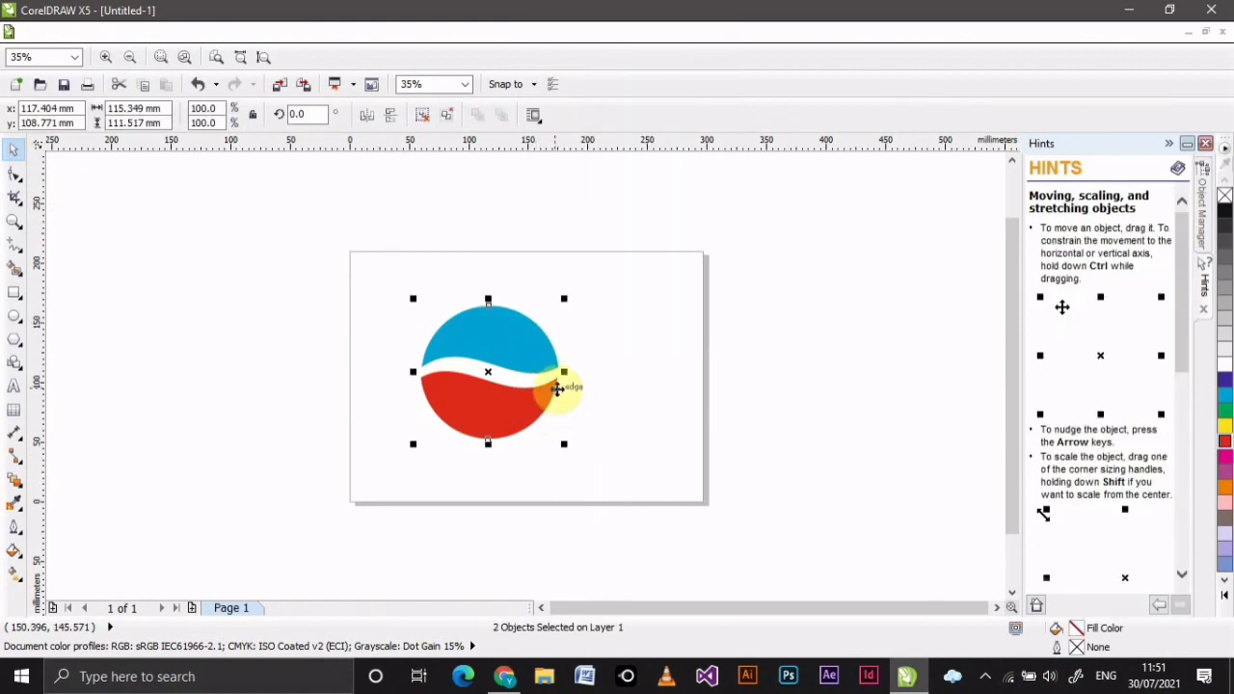
Enlarge the grouped logo proportionally to about 144 mm wide and move it slightly down and right on the page.
left_click_drag(565, 298, 617, 265)
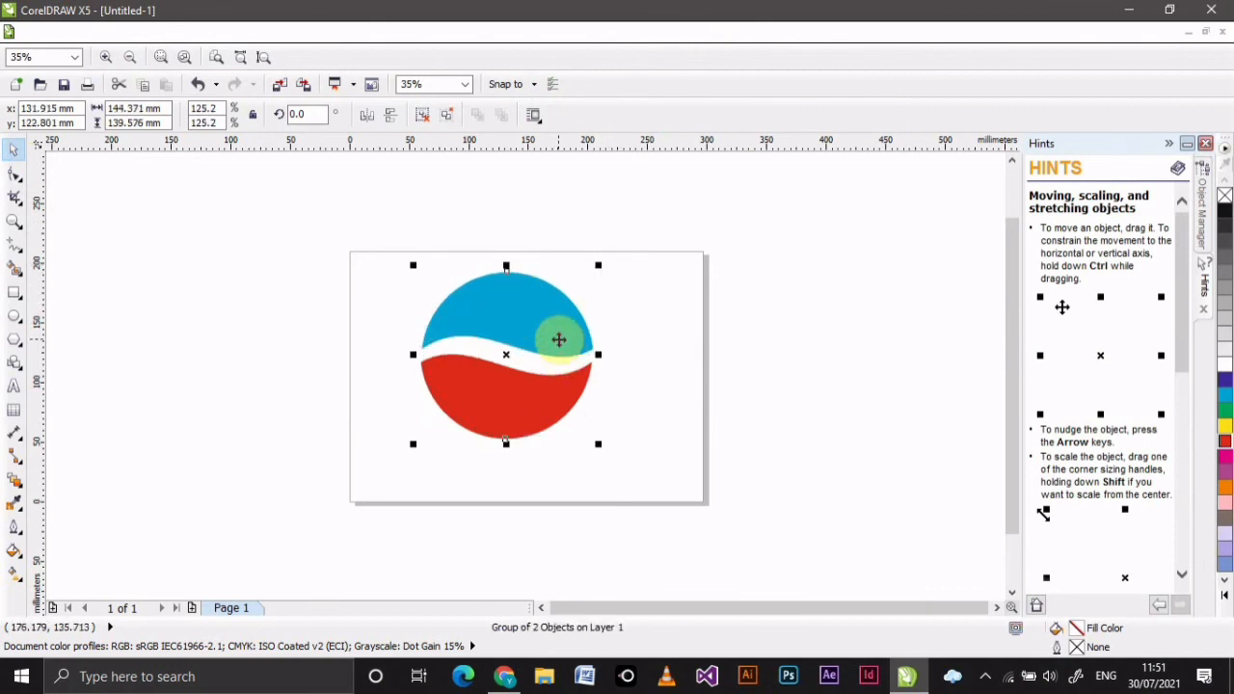
left_click_drag(559, 338, 566, 353)
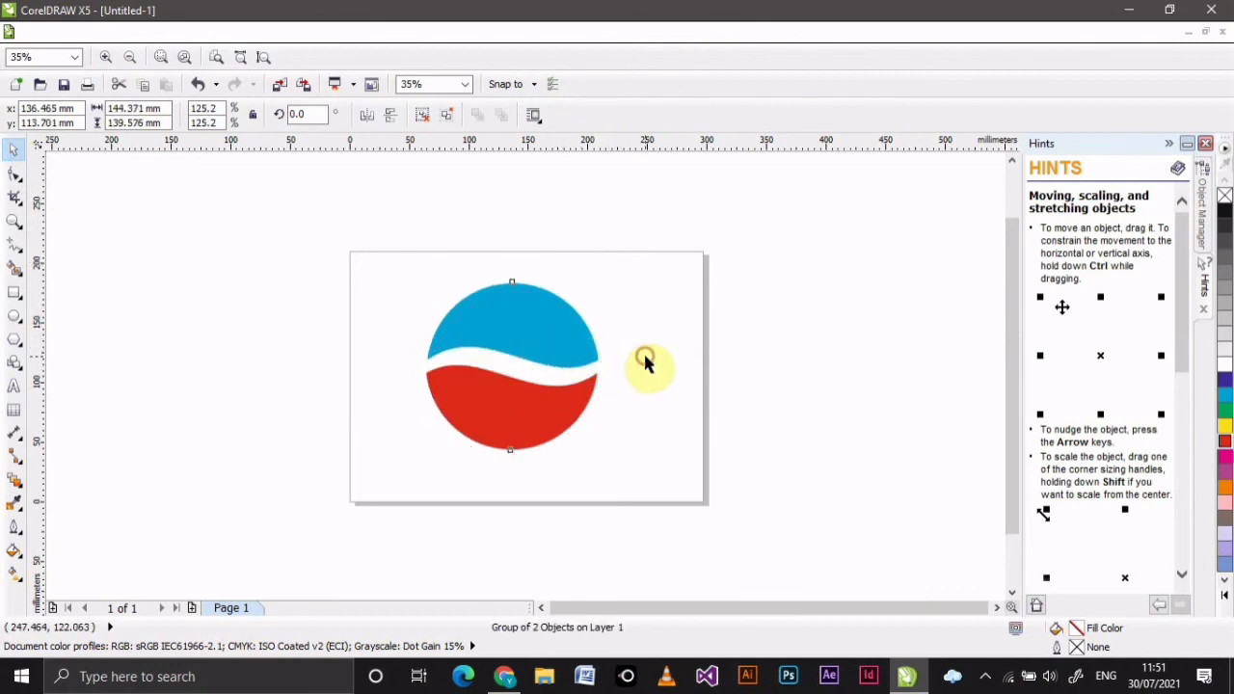
left_click(646, 365)
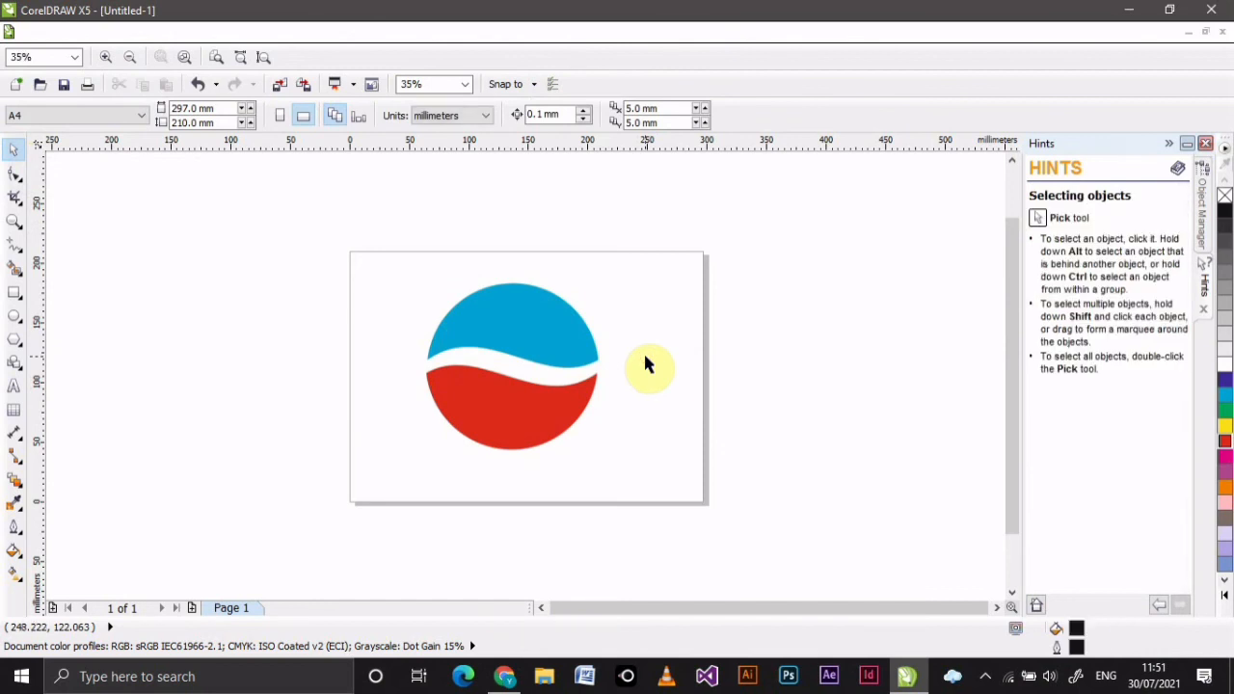